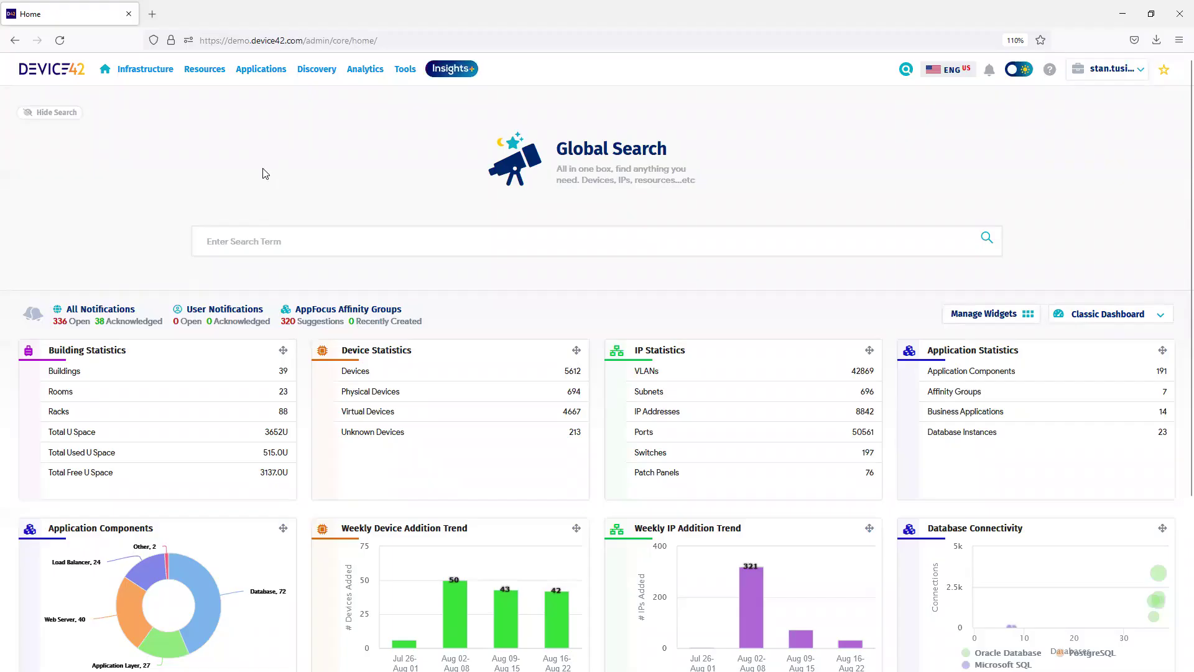
# Step: Go to Analytics > Classic Reports and list the report types available to add
pyautogui.click(371, 73)
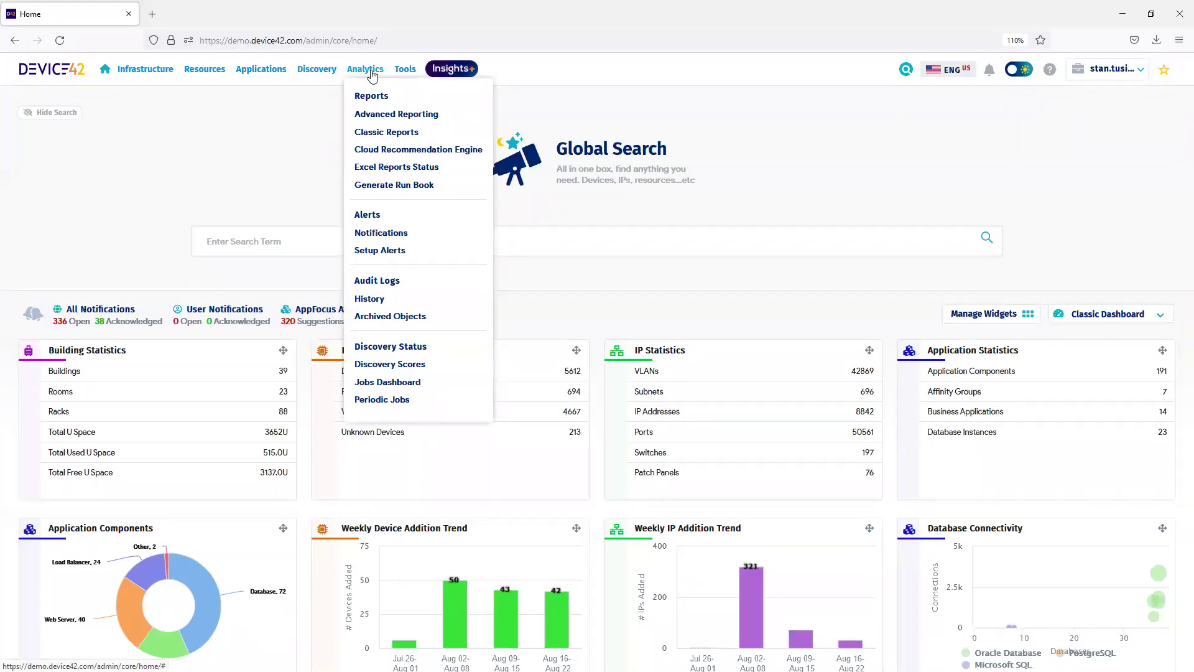
pyautogui.click(381, 136)
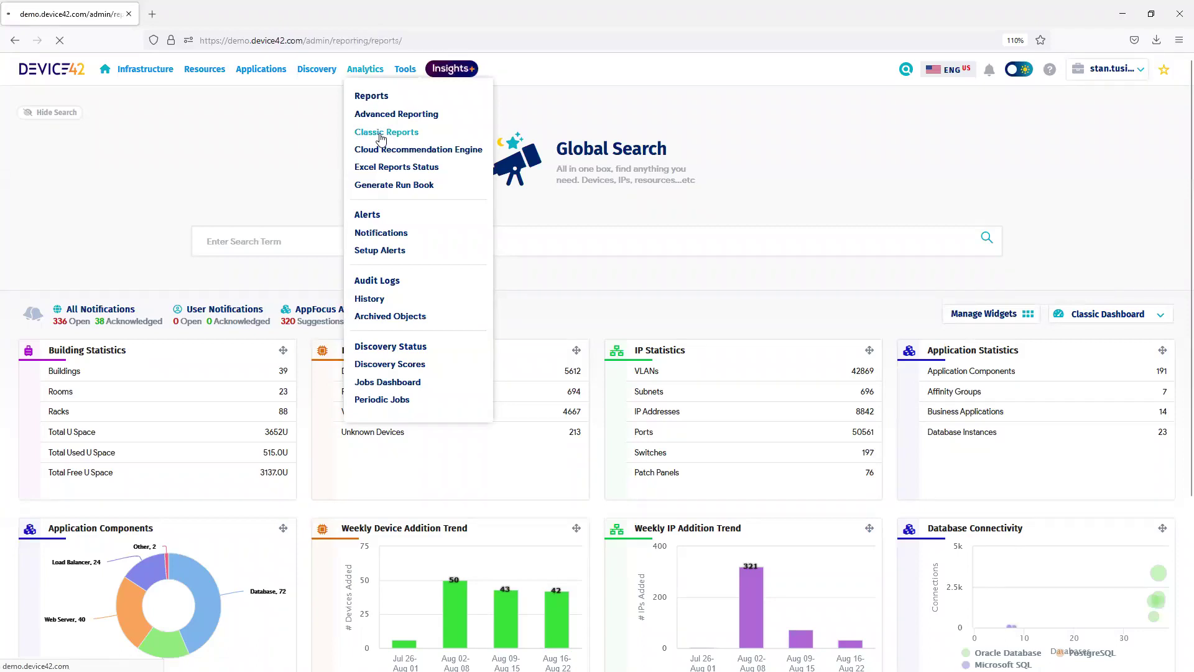
pyautogui.click(1122, 109)
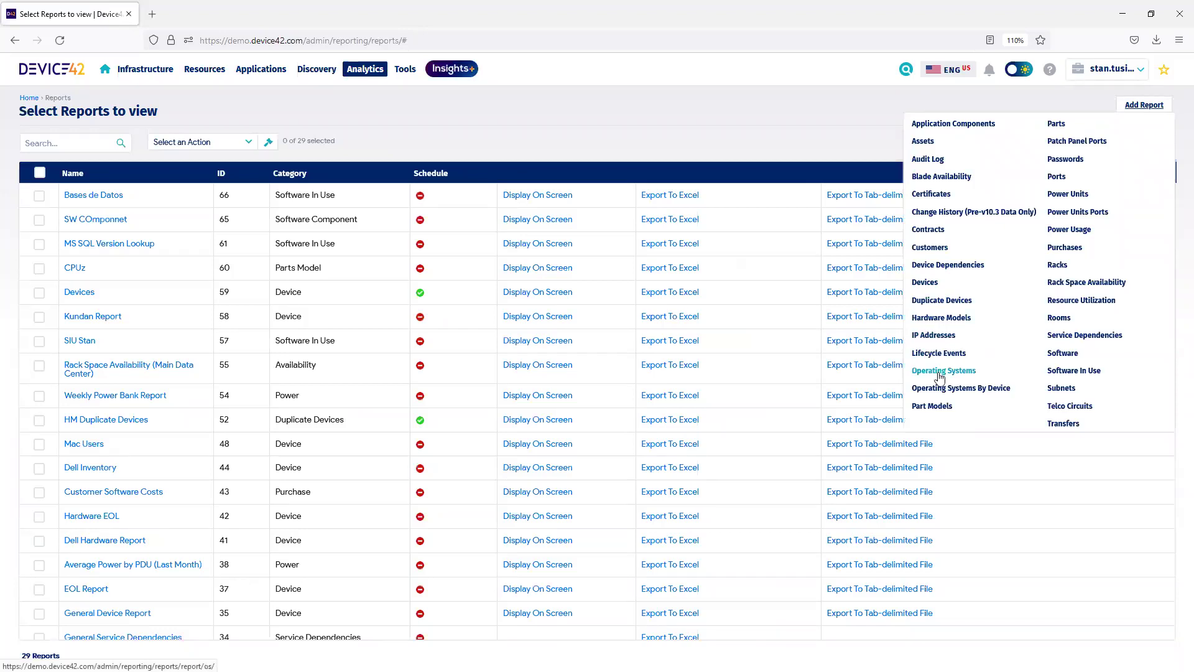
# Step: Start a new Devices report and scroll through its tag, building, rack and hardware filters
pyautogui.click(926, 283)
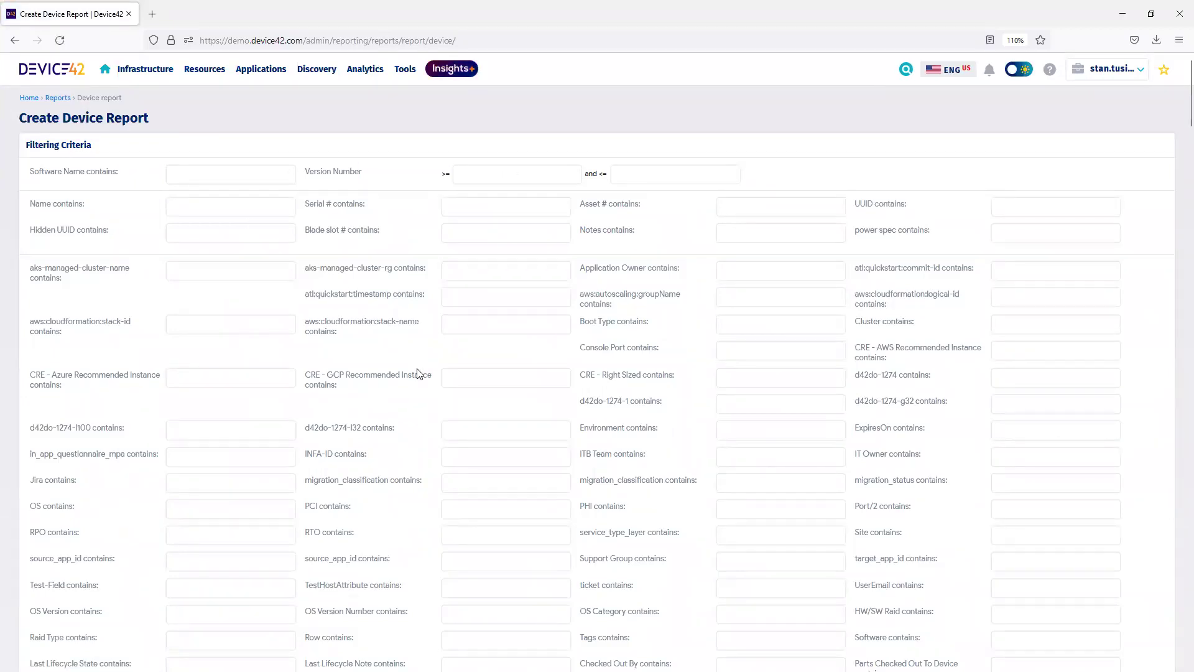
pyautogui.scroll(-10, 418, 374)
pyautogui.scroll(-7, 419, 374)
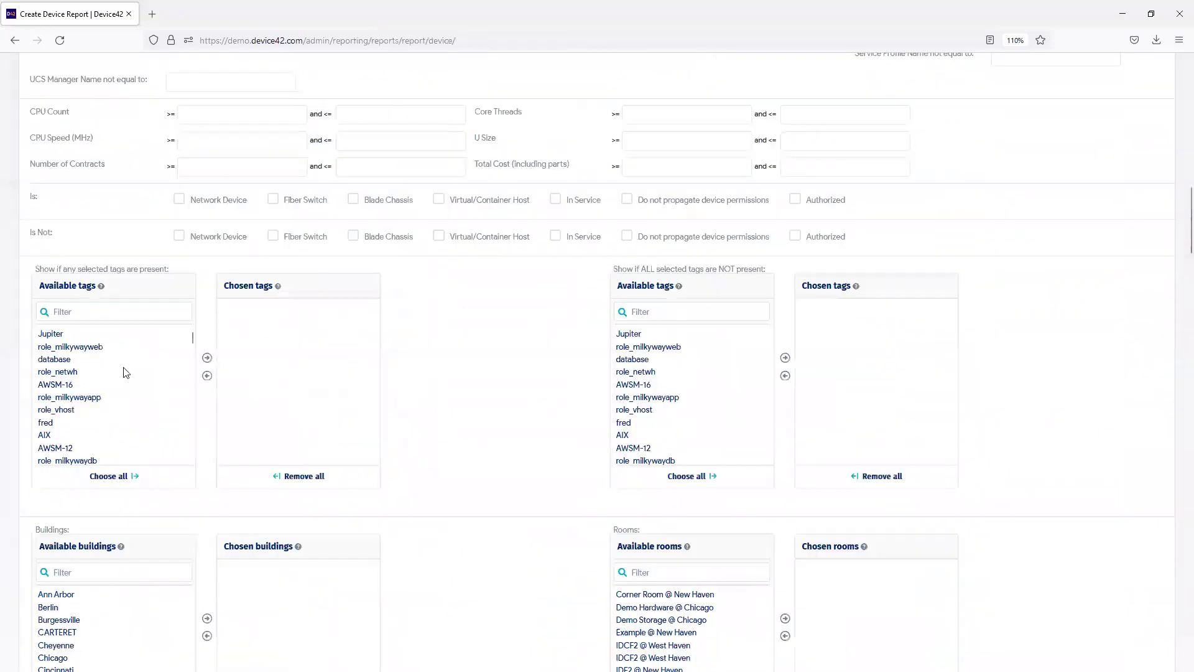
pyautogui.scroll(-3, 122, 372)
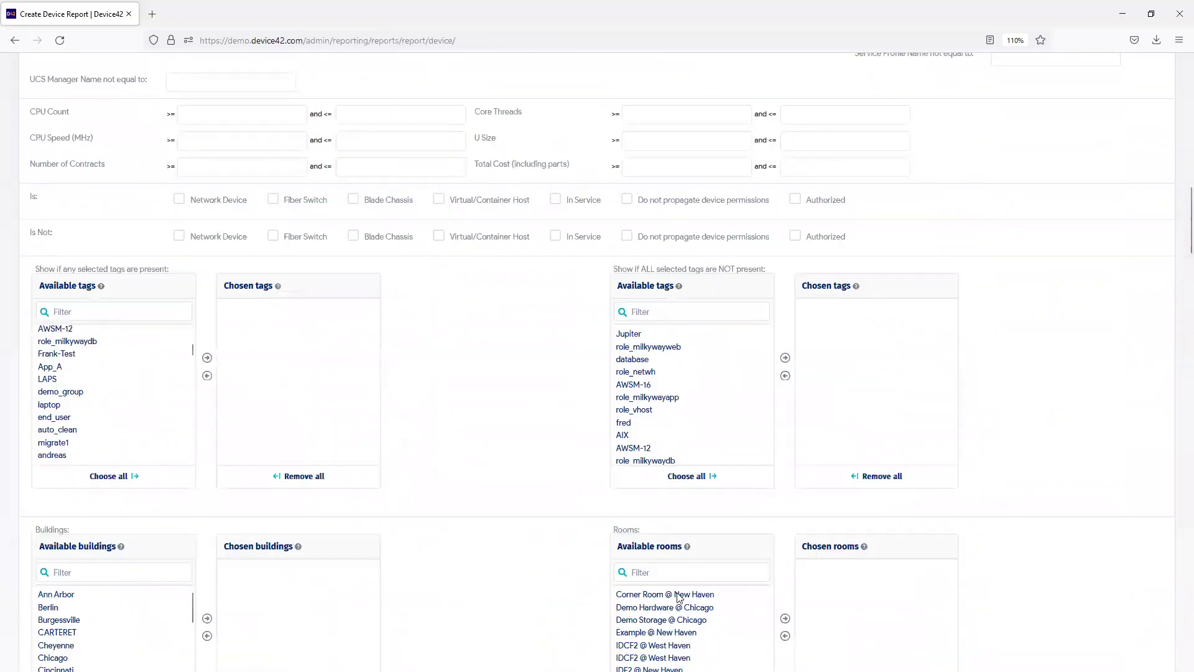
pyautogui.scroll(-6, 560, 522)
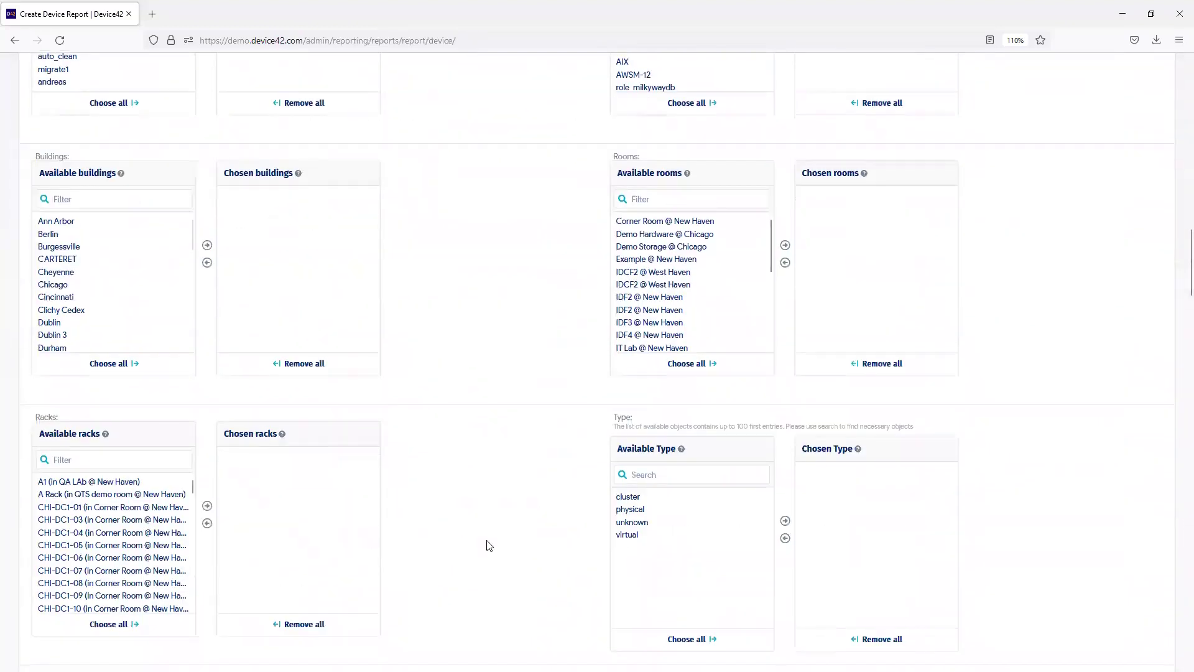
pyautogui.scroll(-7, 474, 560)
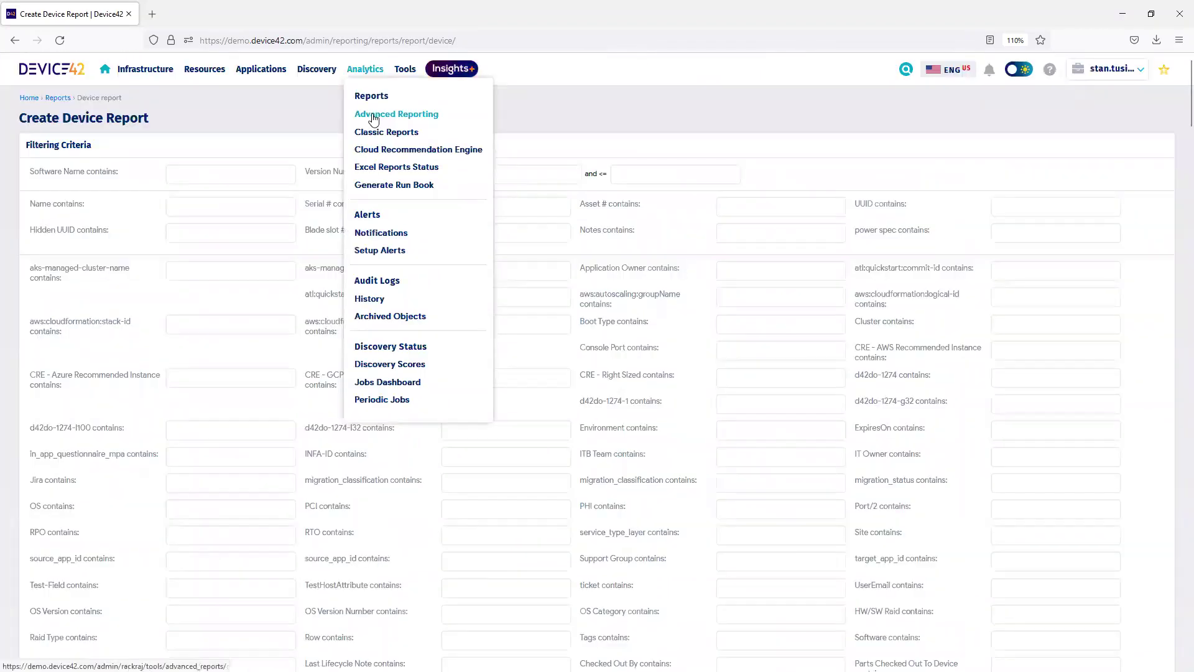
# Step: Run the pre-defined '7. Devices Accessed by External IPs' report and review its export formats
pyautogui.click(373, 115)
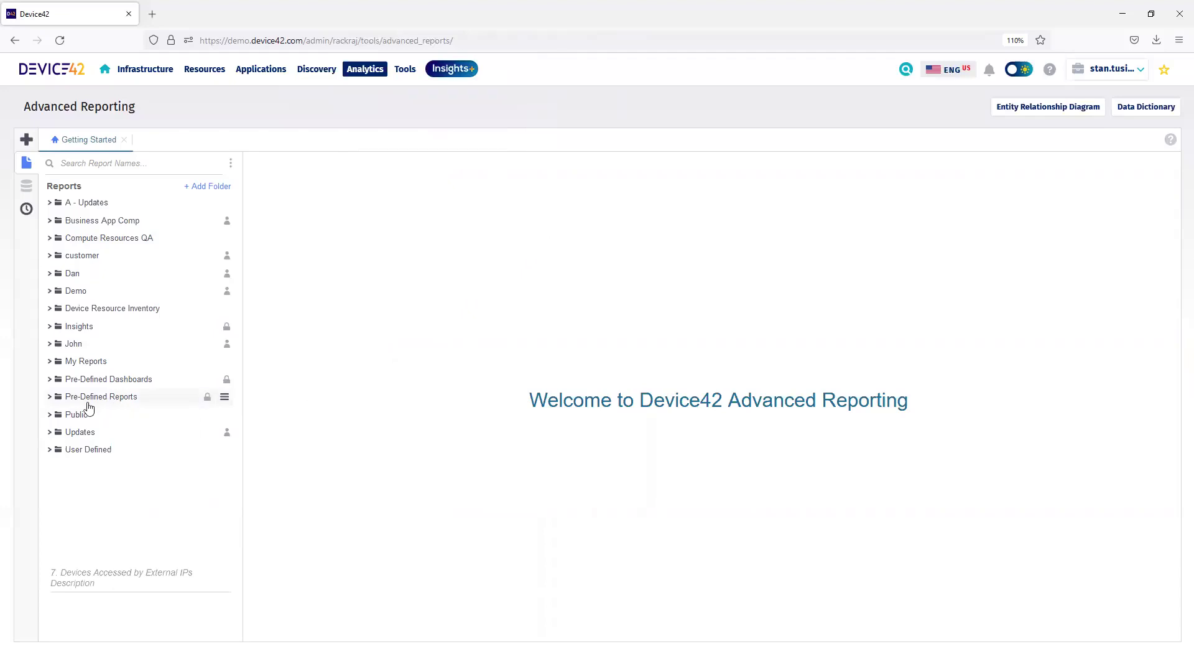
pyautogui.click(49, 398)
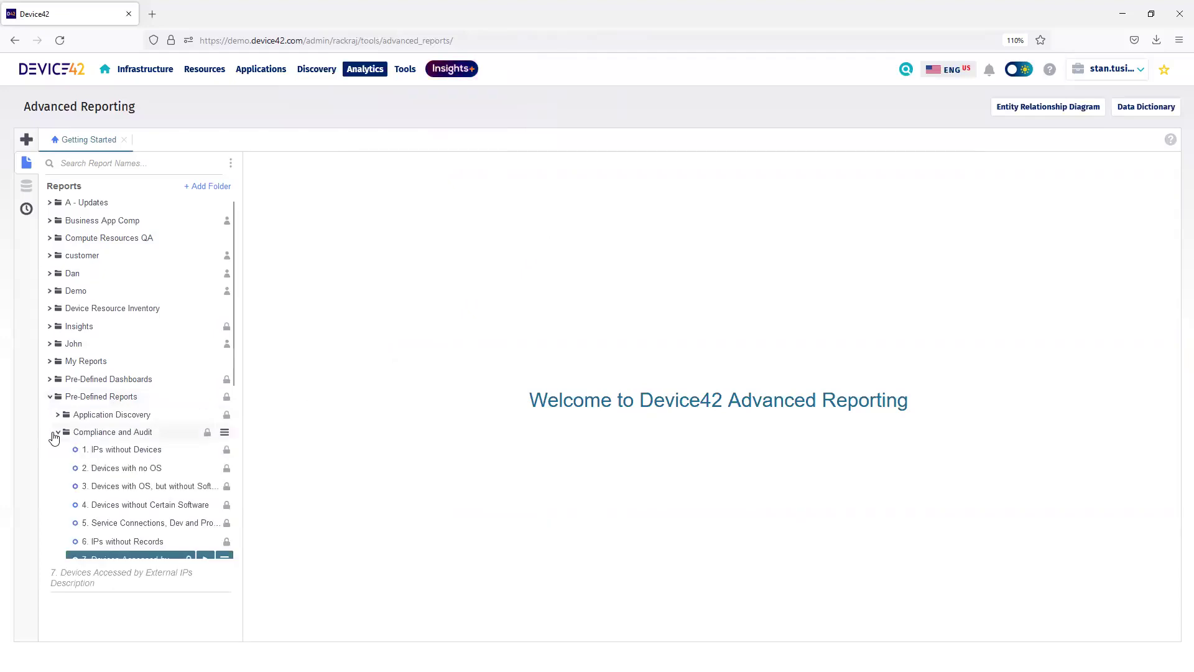
pyautogui.scroll(-1, 55, 438)
pyautogui.scroll(-2, 55, 438)
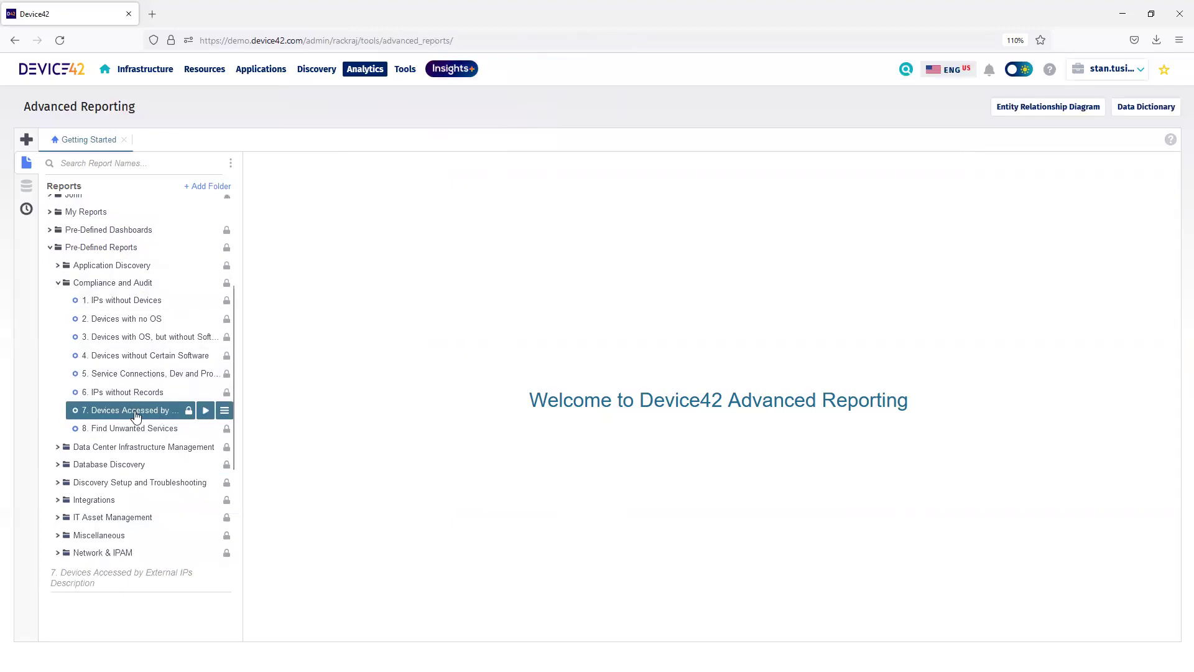
pyautogui.click(205, 415)
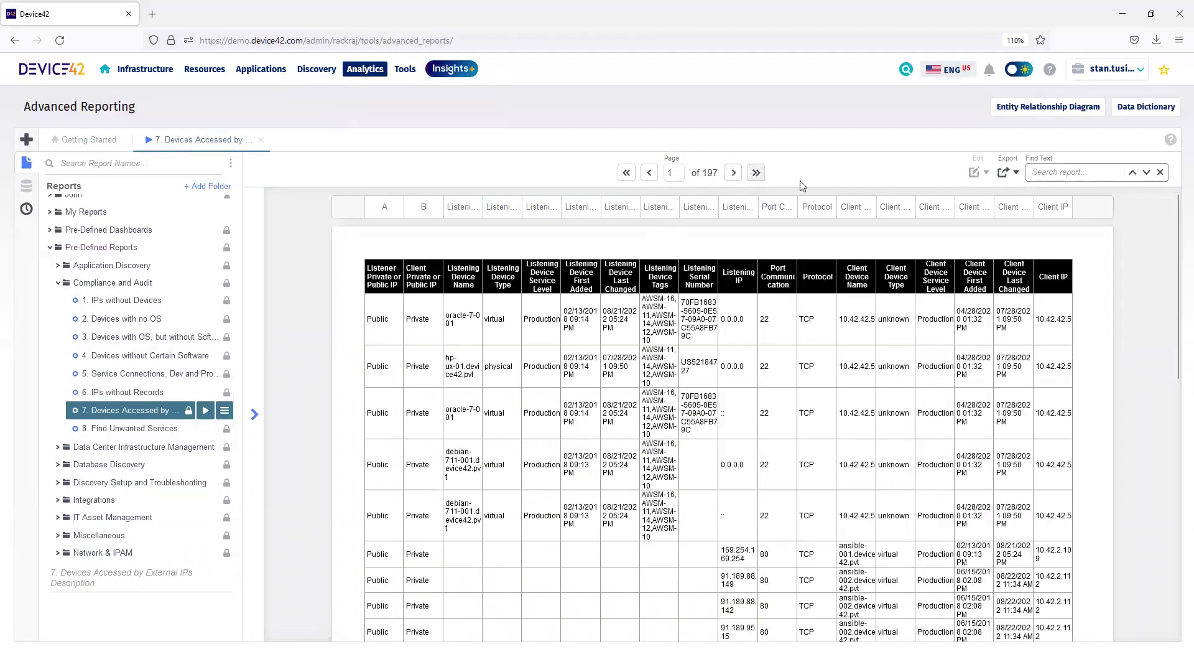
pyautogui.click(1016, 175)
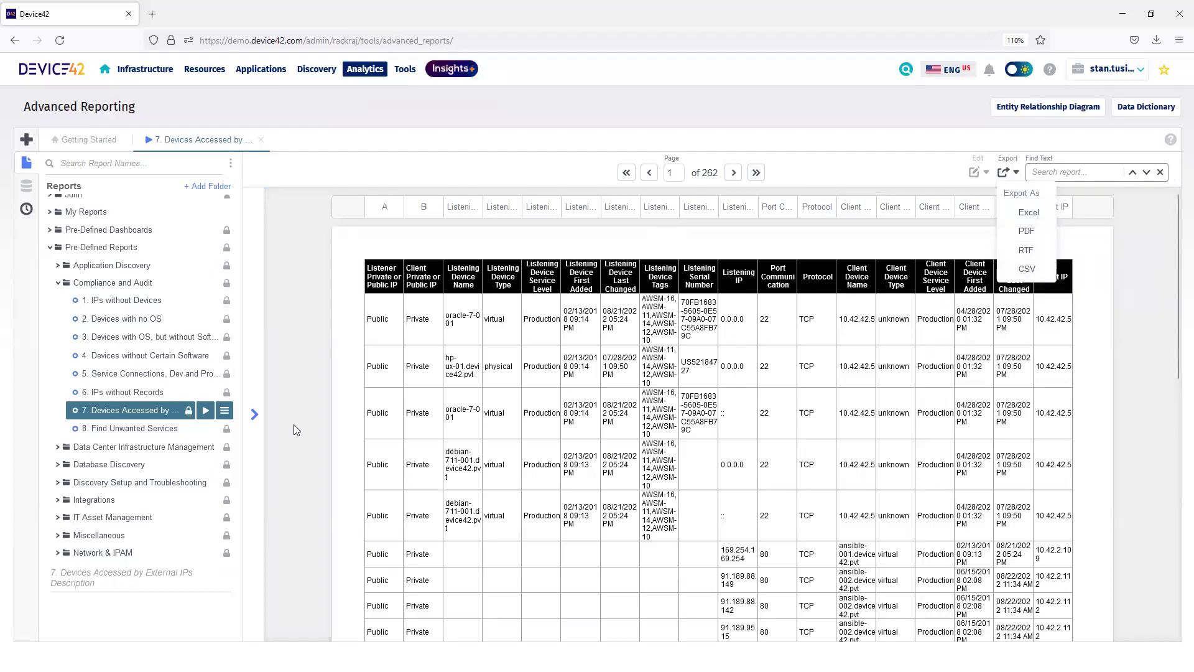
pyautogui.click(50, 247)
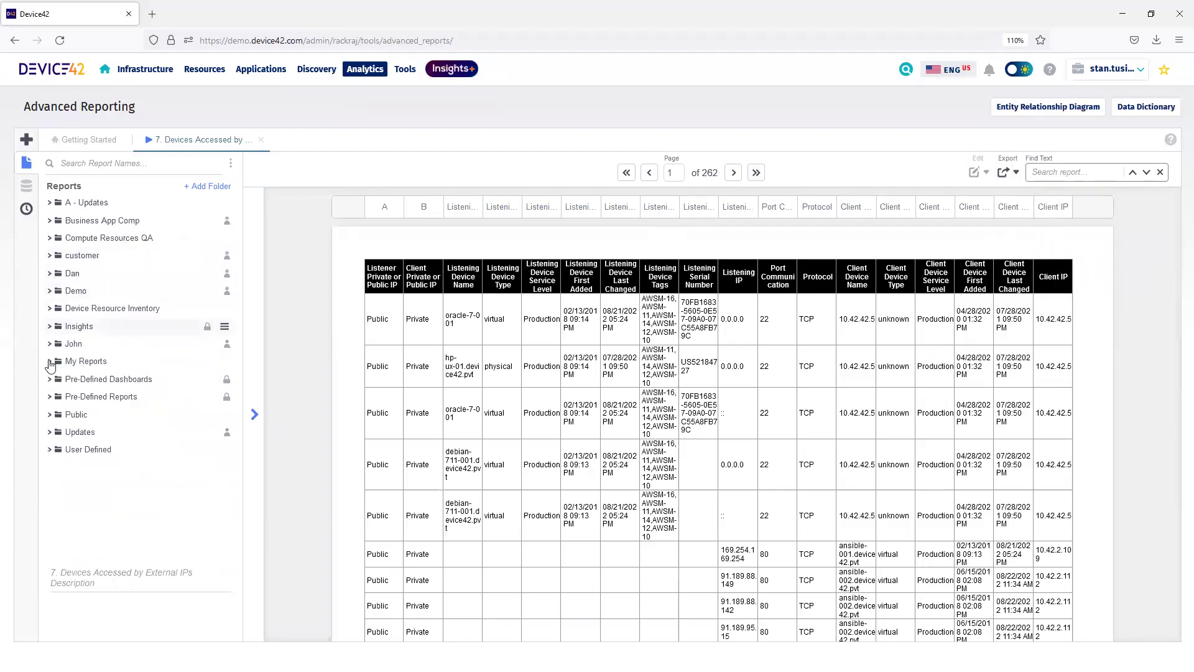
# Step: Run 'Dashboard - Infrastructure Overview' from the Pre-Defined Dashboards > Dashboards folder
pyautogui.click(50, 380)
pyautogui.click(58, 397)
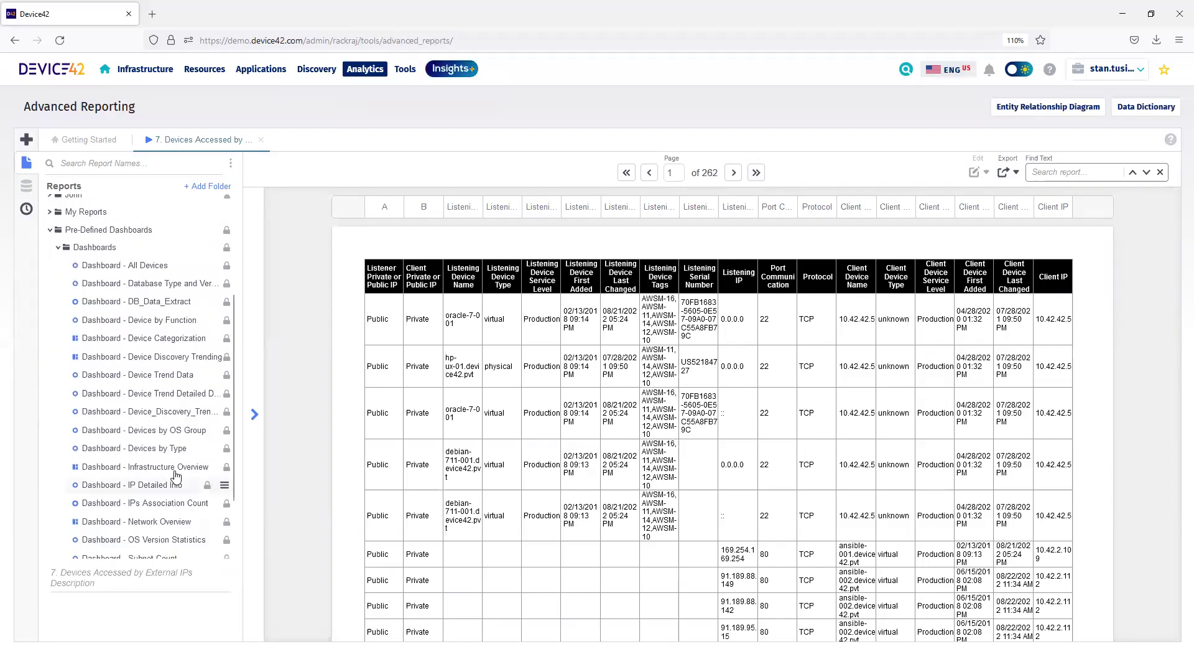
pyautogui.click(174, 468)
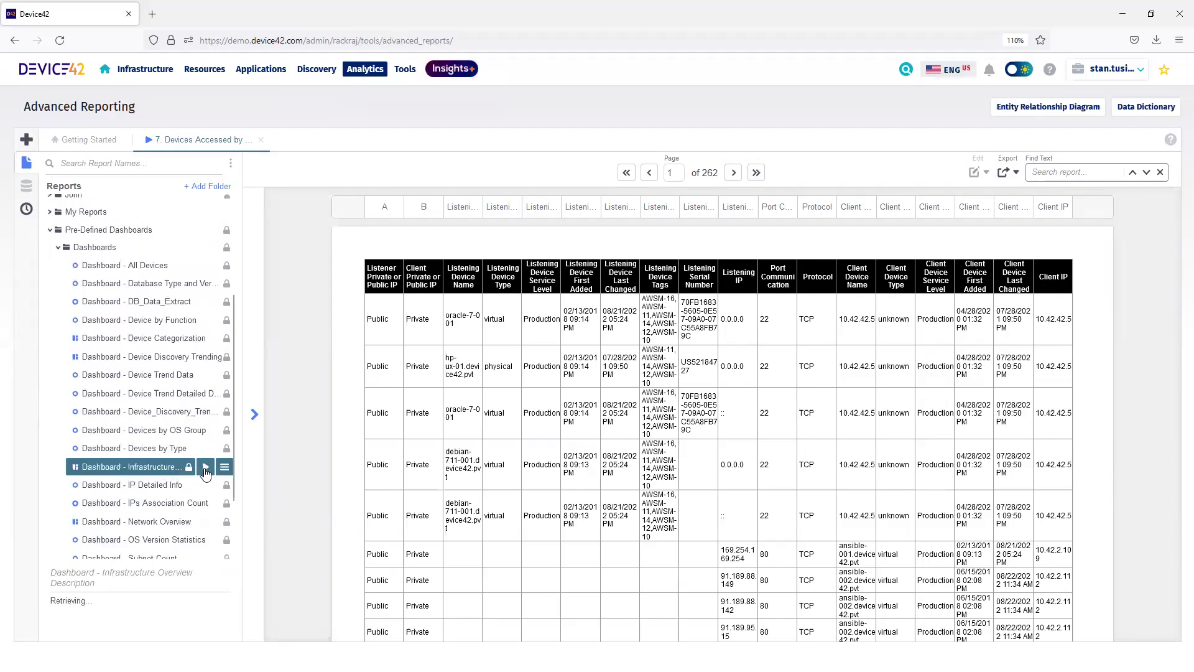
pyautogui.click(206, 468)
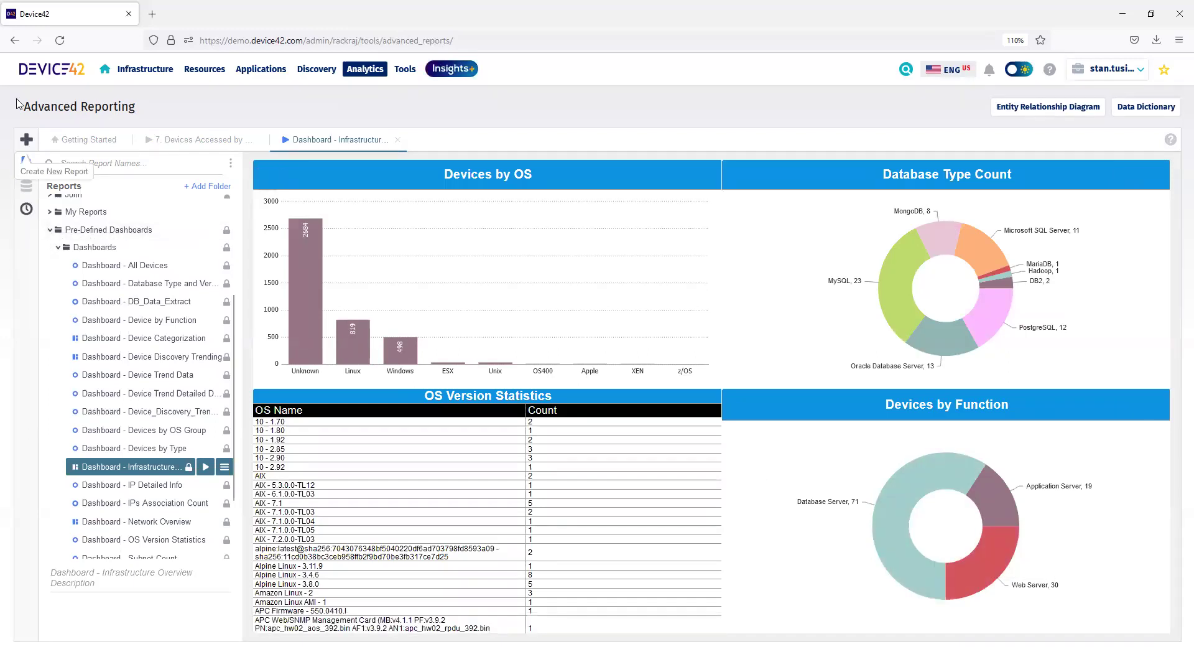
# Step: Create a new Express Report named DemoReport and save it to the User Defined folder
pyautogui.click(26, 140)
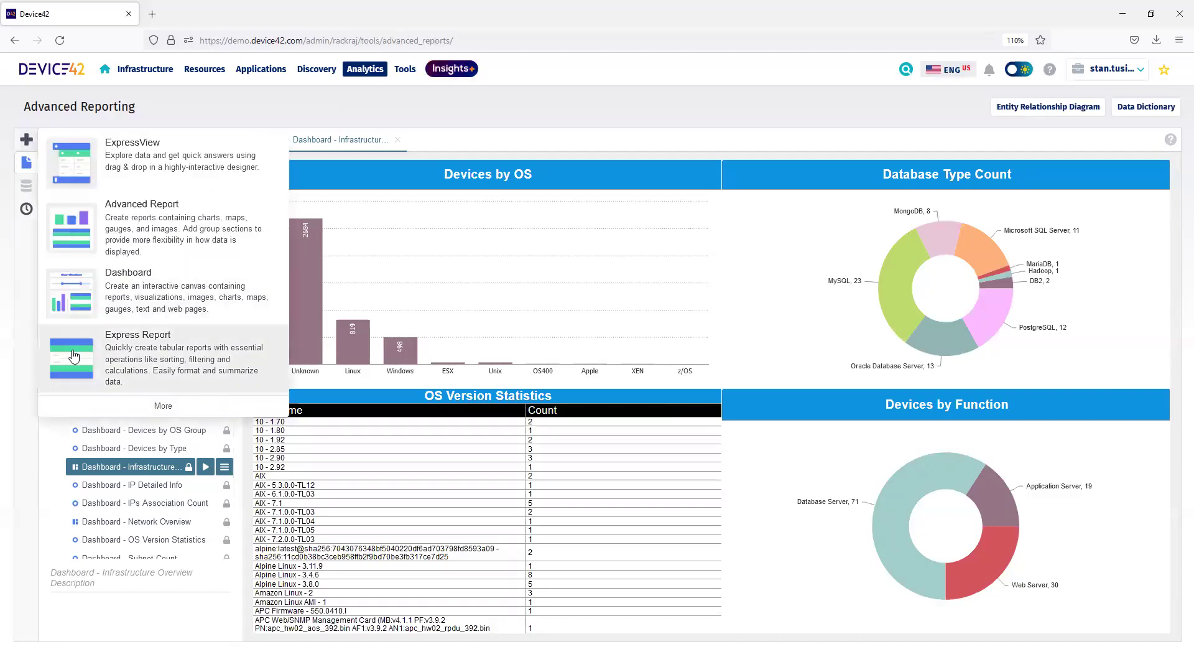
pyautogui.click(74, 364)
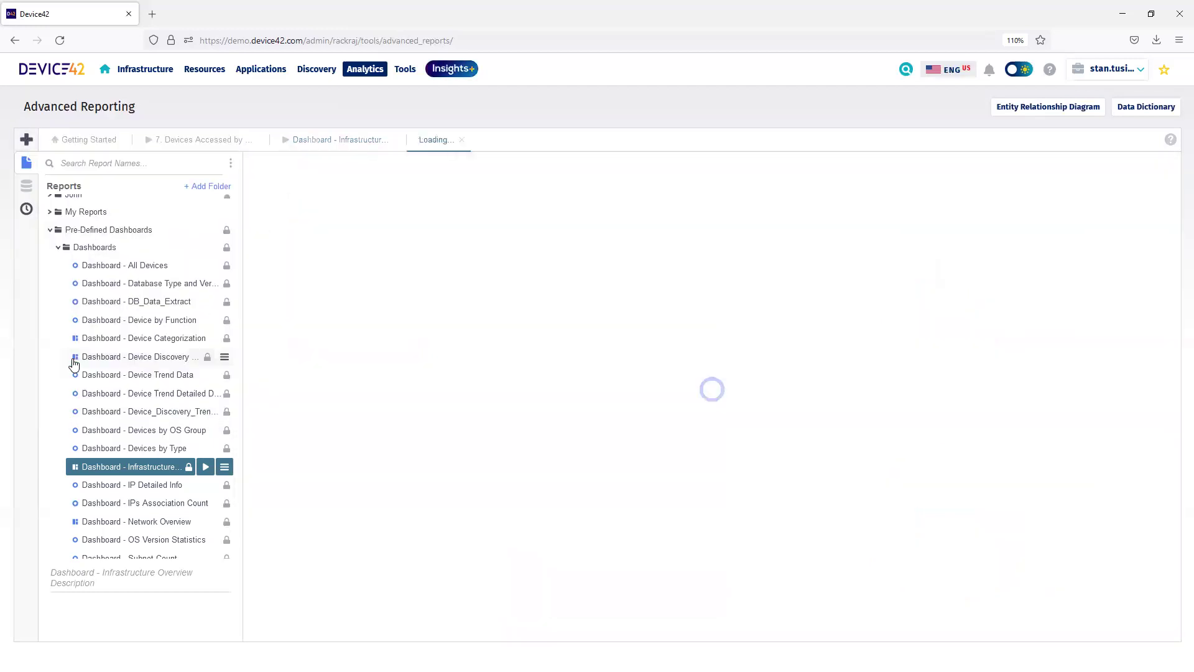
pyautogui.click(265, 206)
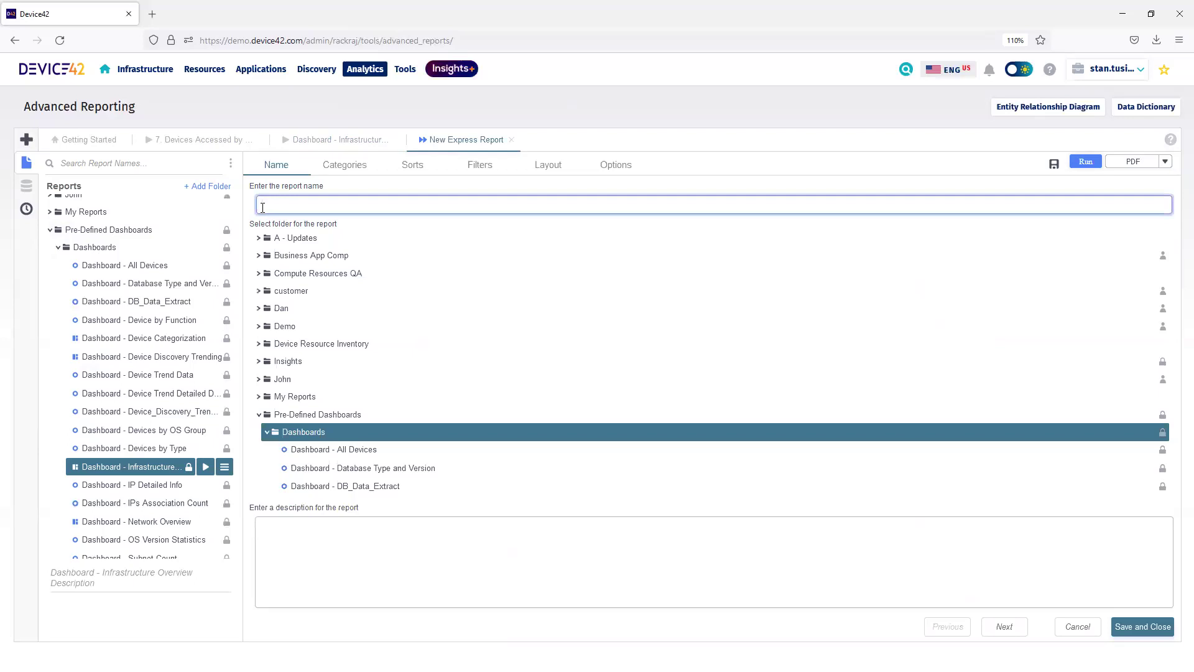
pyautogui.write('DemoReport')
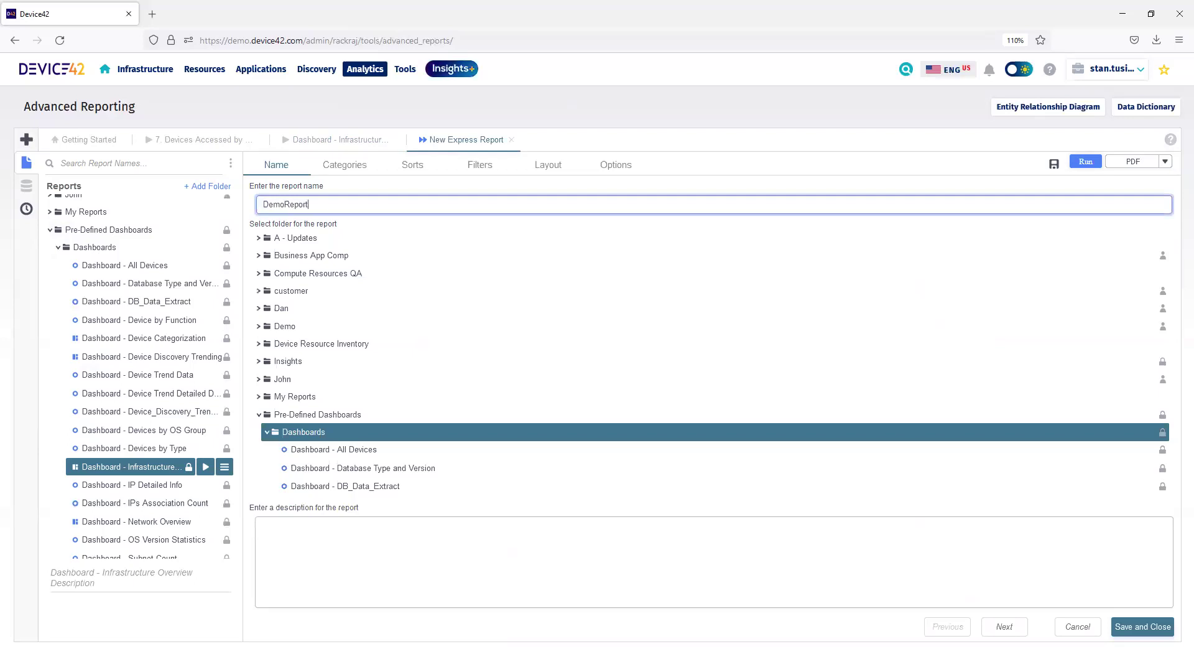
pyautogui.click(260, 417)
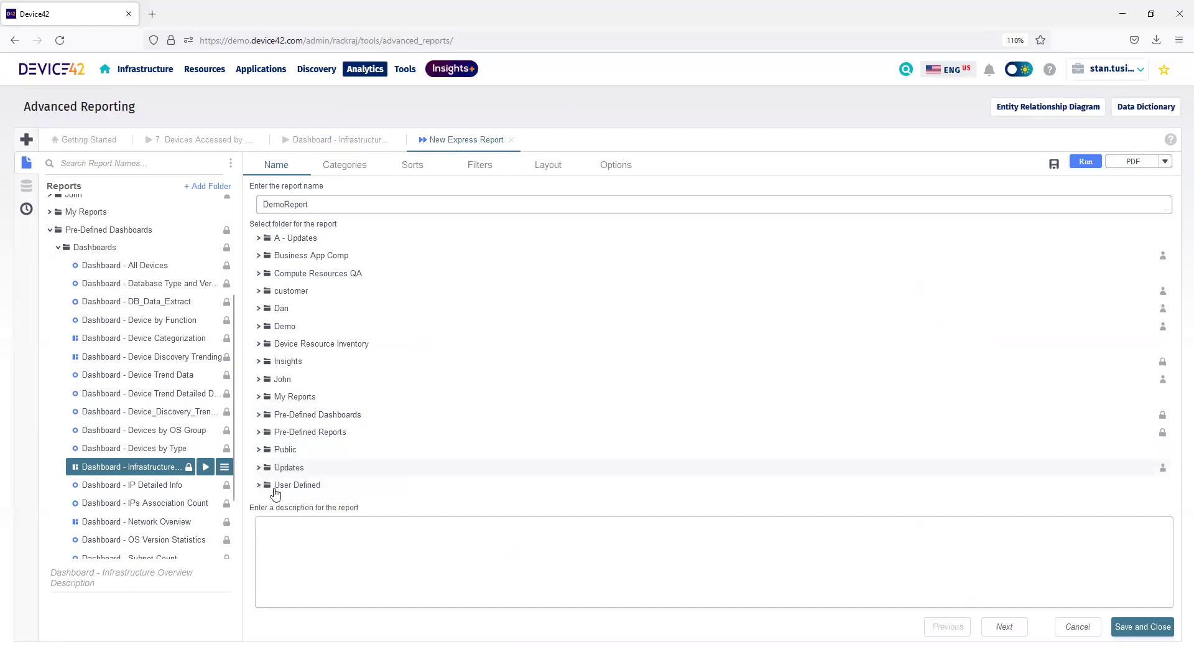
pyautogui.click(275, 490)
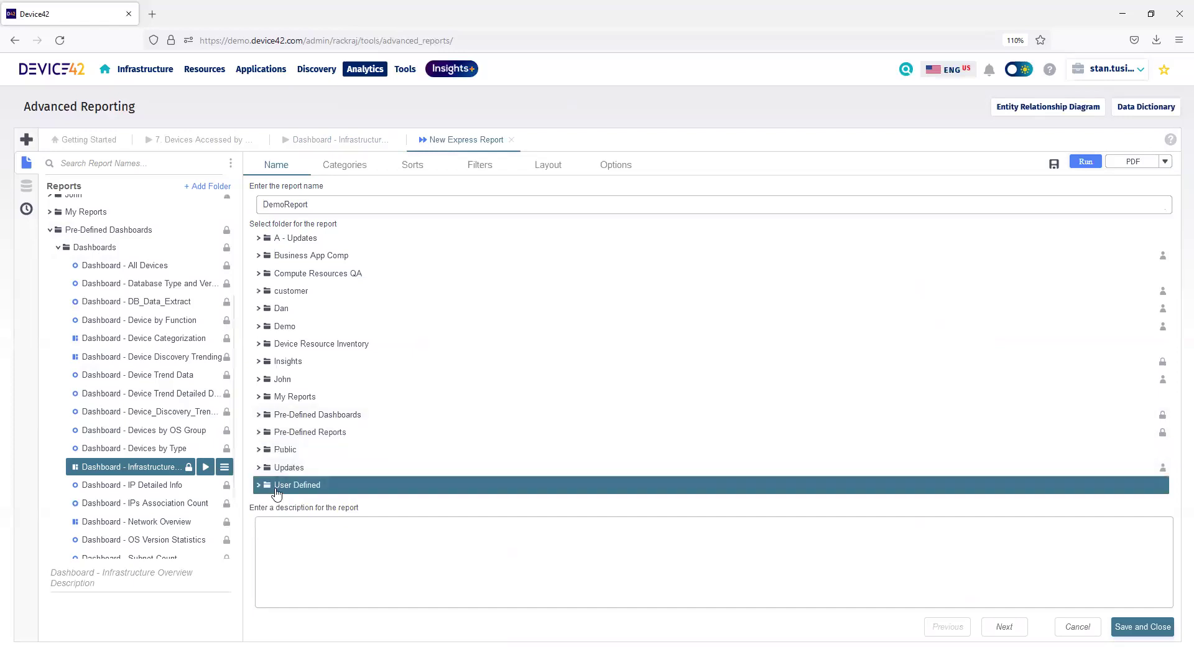
# Step: Add the Device, IP Address and Operating System data objects to DemoReport
pyautogui.click(343, 168)
pyautogui.scroll(-10, 321, 391)
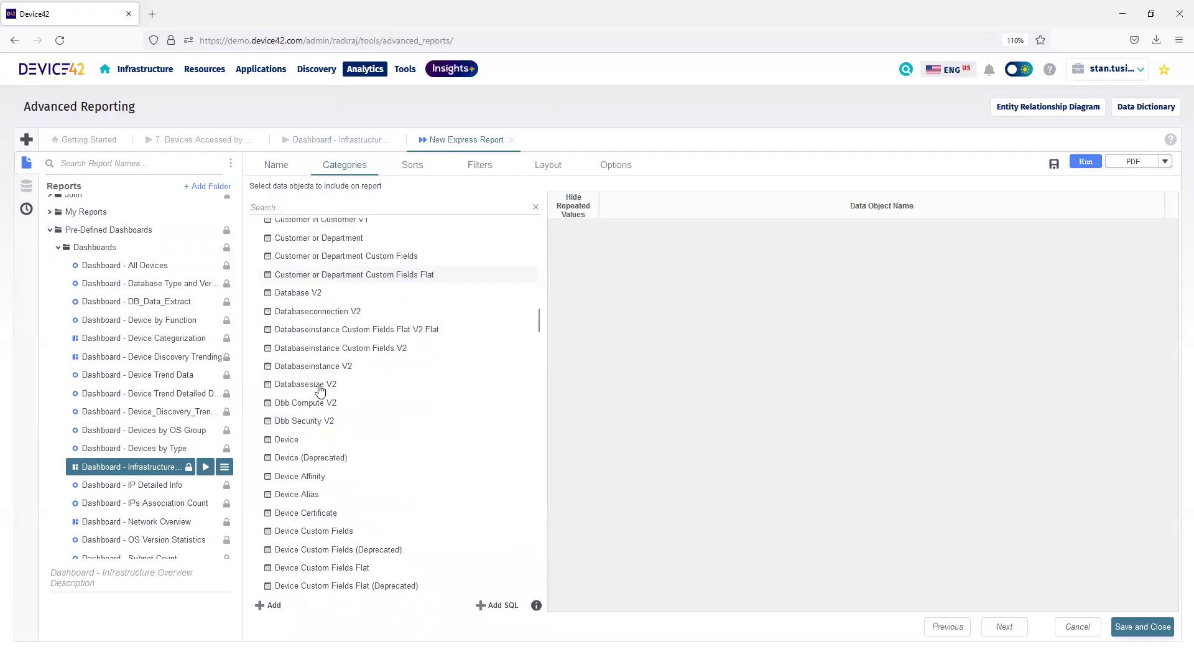
pyautogui.scroll(-2, 289, 317)
pyautogui.click(288, 312)
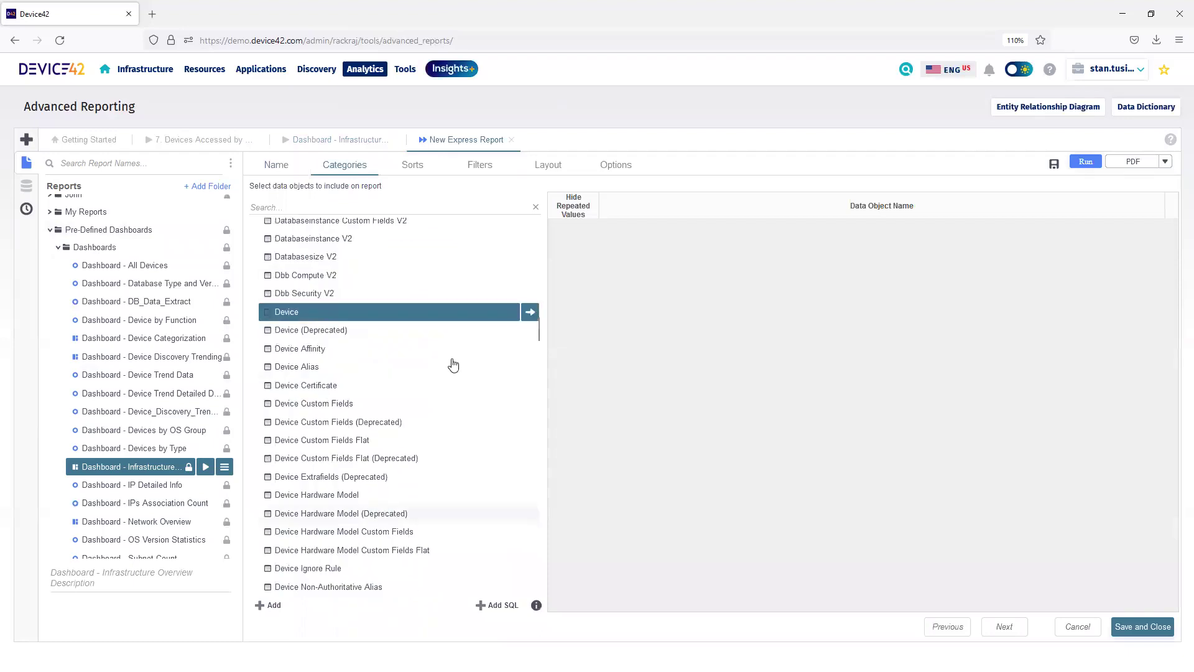
pyautogui.click(526, 313)
pyautogui.scroll(-1, 301, 380)
pyautogui.click(501, 380)
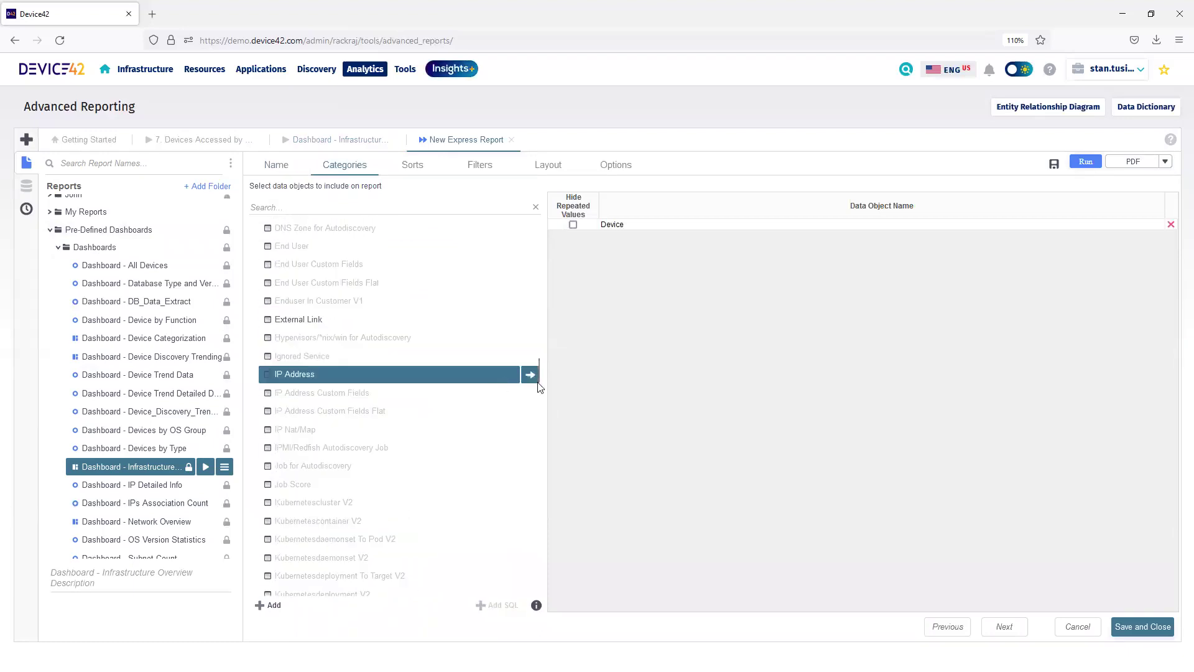
pyautogui.click(530, 380)
pyautogui.click(286, 380)
pyautogui.click(529, 382)
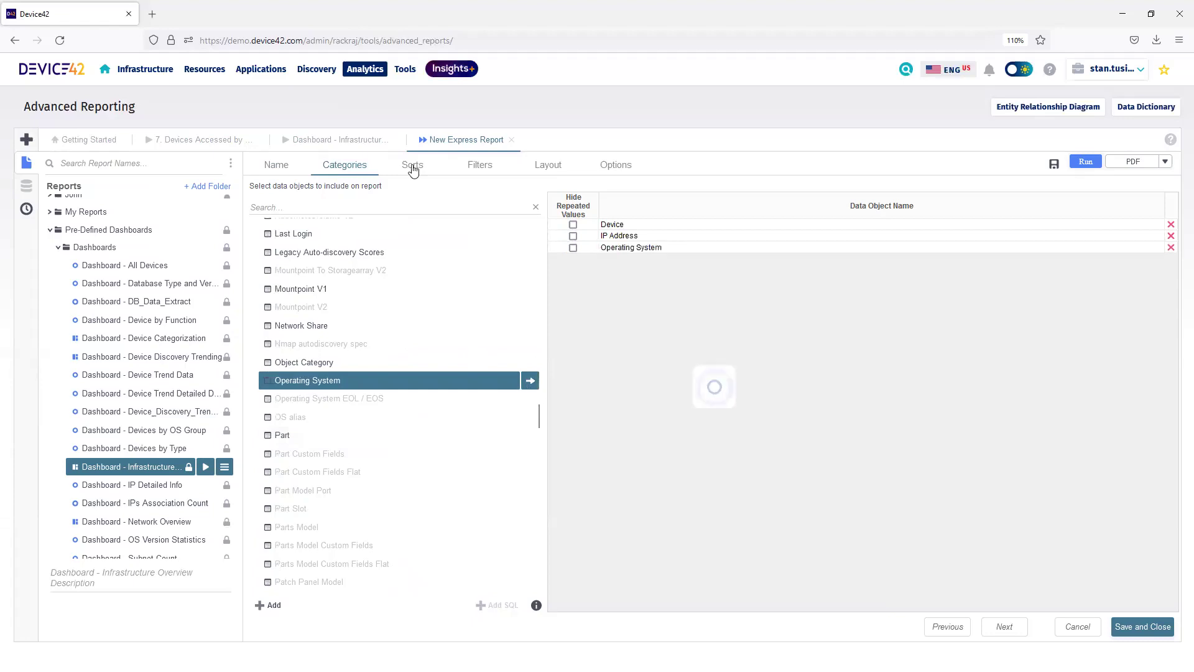
# Step: Sort DemoReport ascending by Device.Name
pyautogui.click(412, 164)
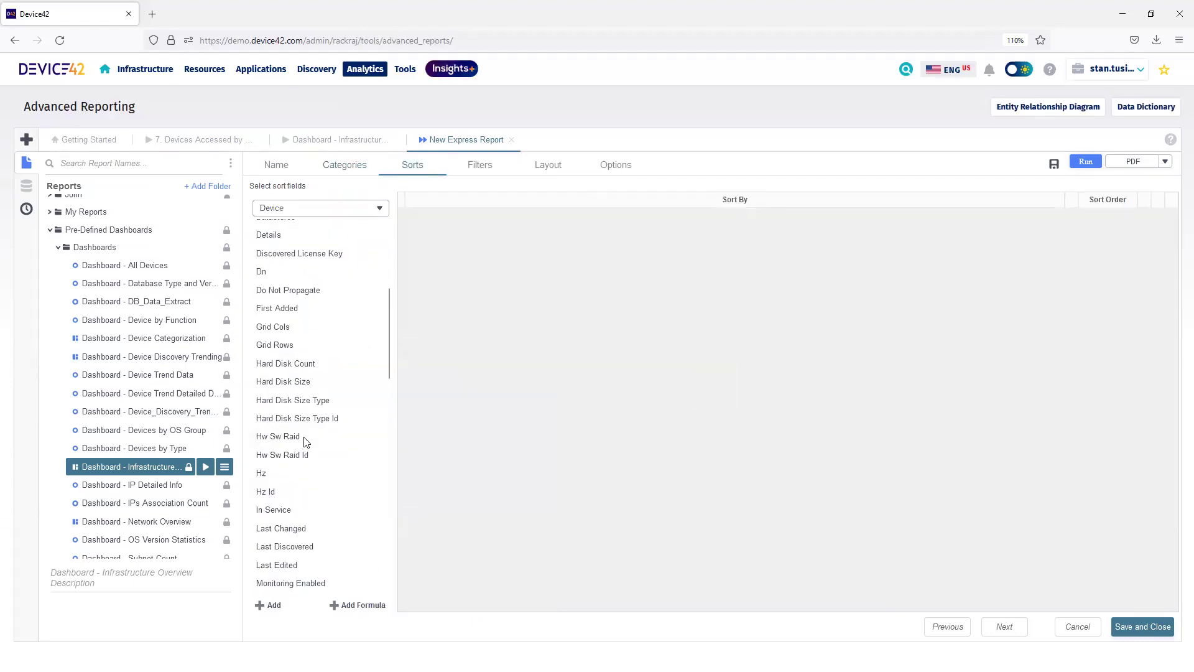
pyautogui.scroll(-3, 274, 388)
pyautogui.click(274, 385)
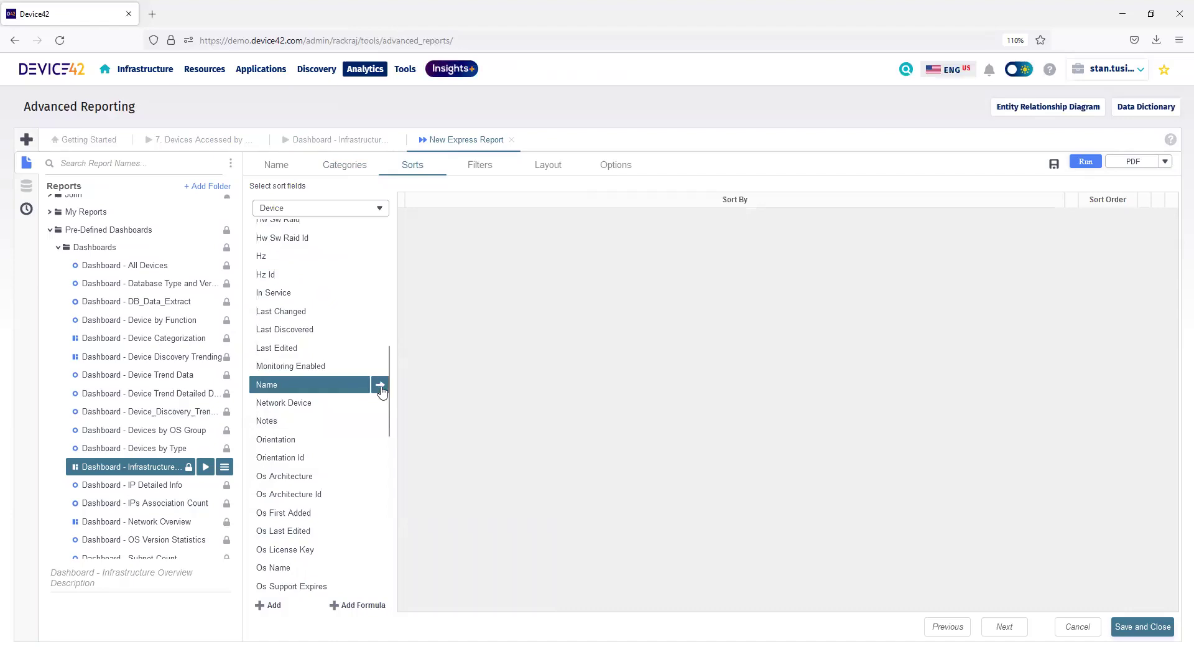
pyautogui.click(283, 568)
# Step: Add Os Name as a second sort, then add Name and Os Name columns to the layout
pyautogui.click(380, 568)
pyautogui.click(547, 165)
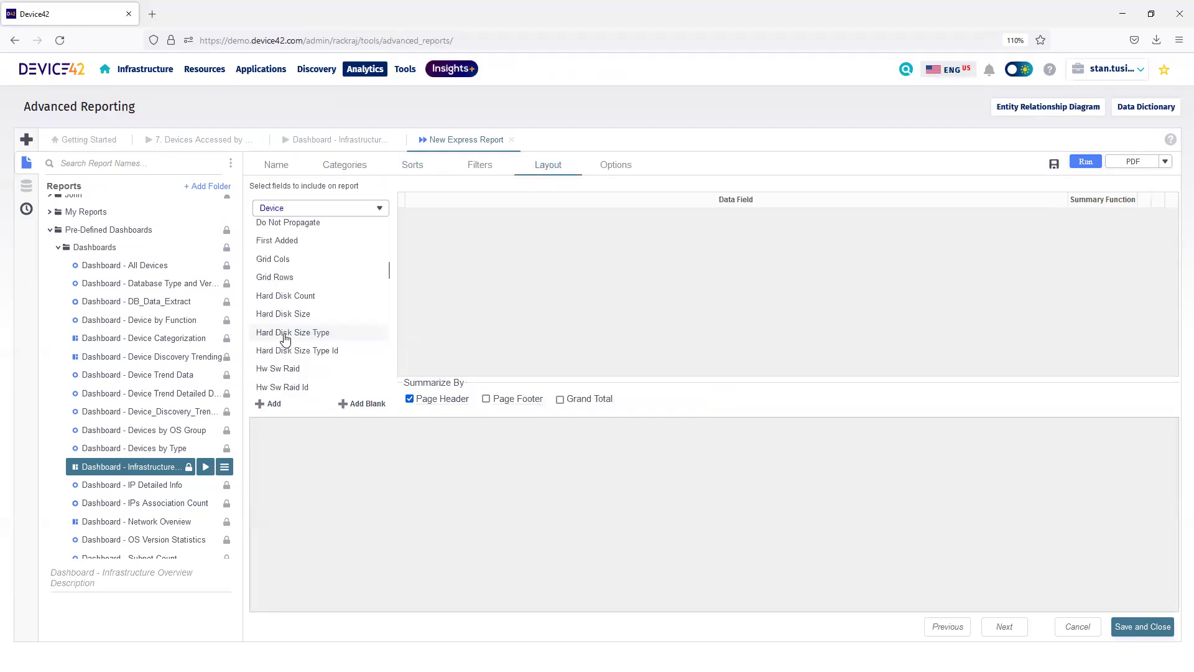
pyautogui.scroll(-10, 284, 336)
pyautogui.doubleClick(268, 252)
pyautogui.scroll(-5, 283, 299)
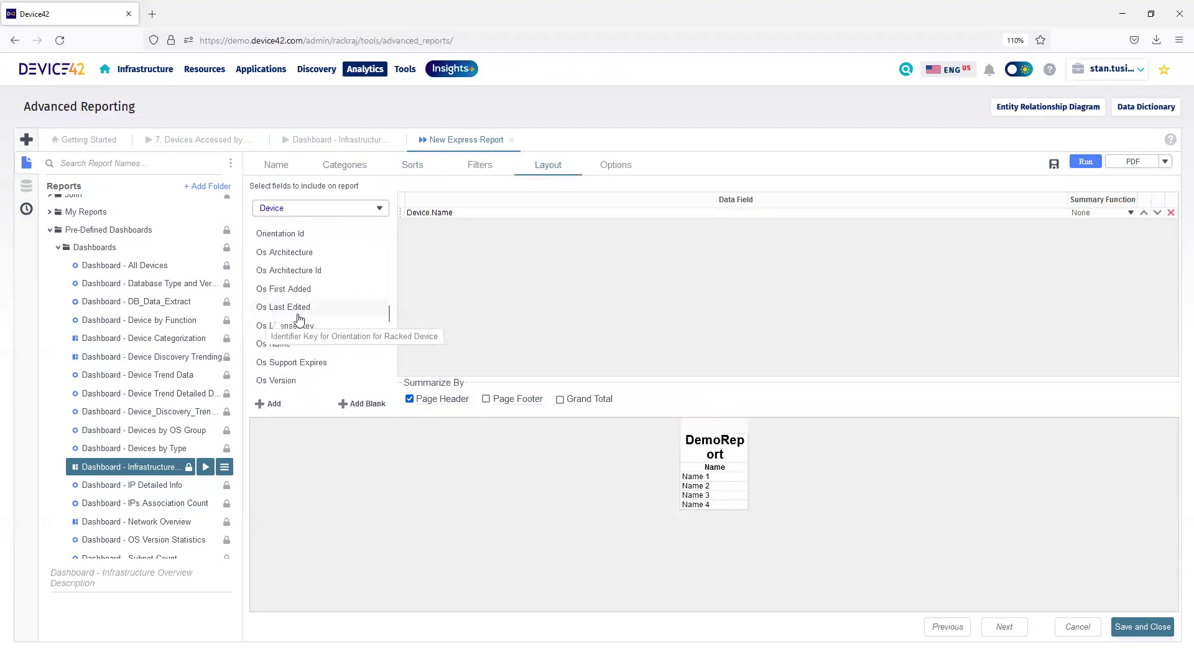
pyautogui.doubleClick(272, 270)
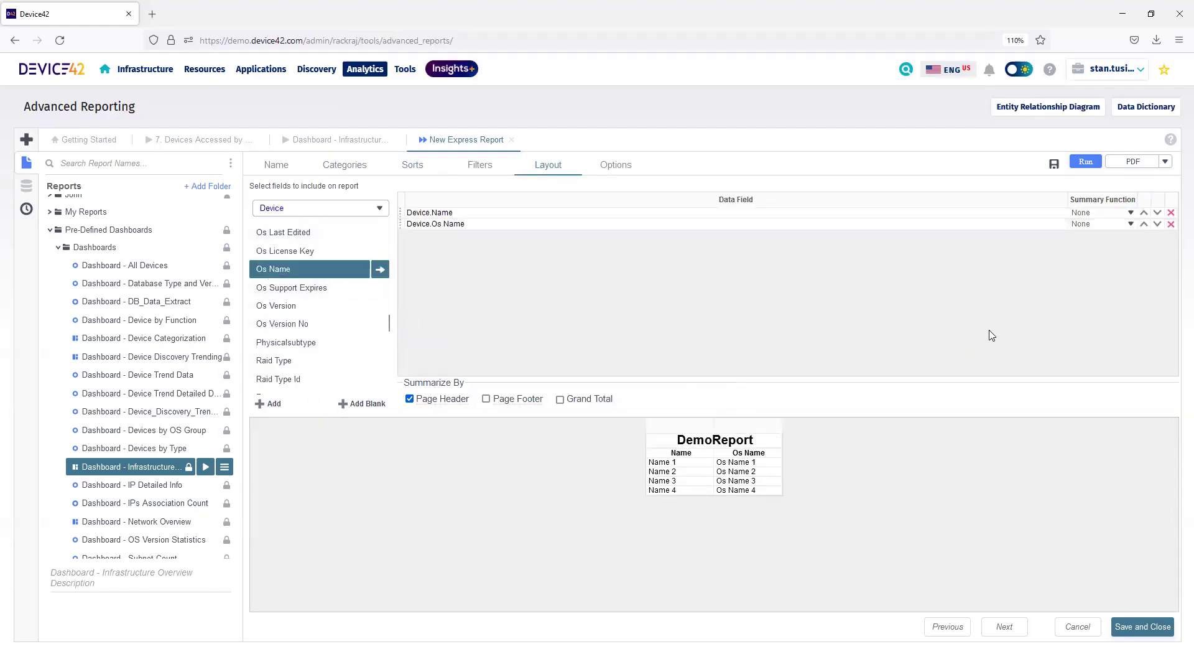
# Step: Run DemoReport (76 pages) and show its Excel, PDF, RTF and CSV export options
pyautogui.click(1083, 164)
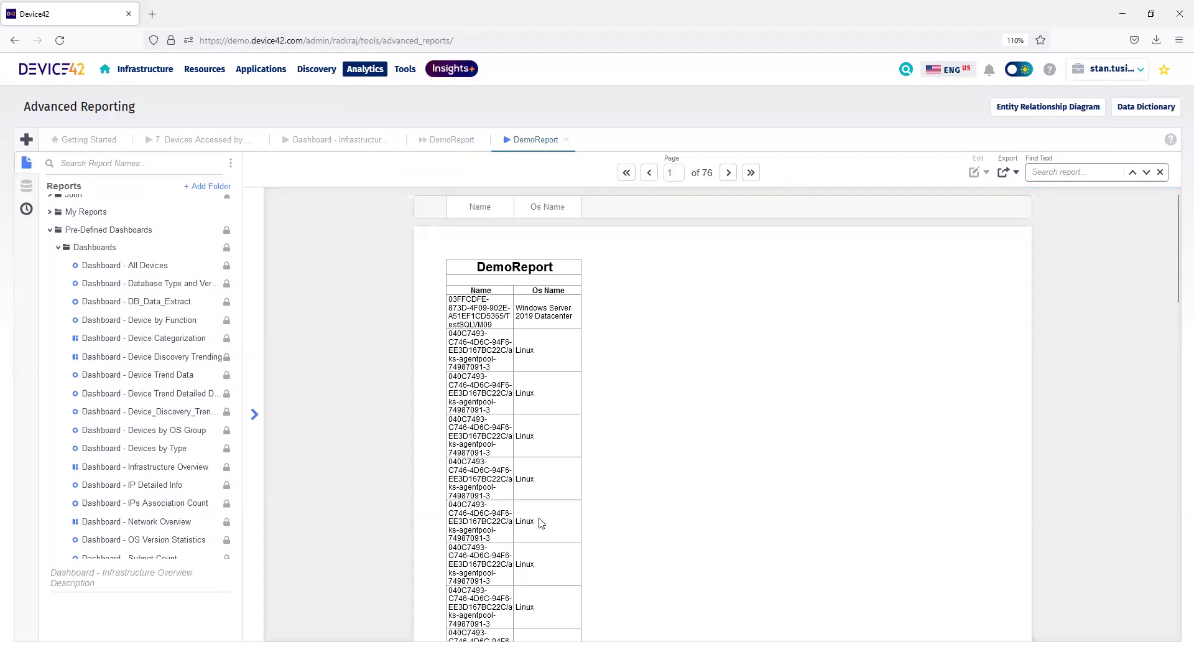
pyautogui.click(1008, 177)
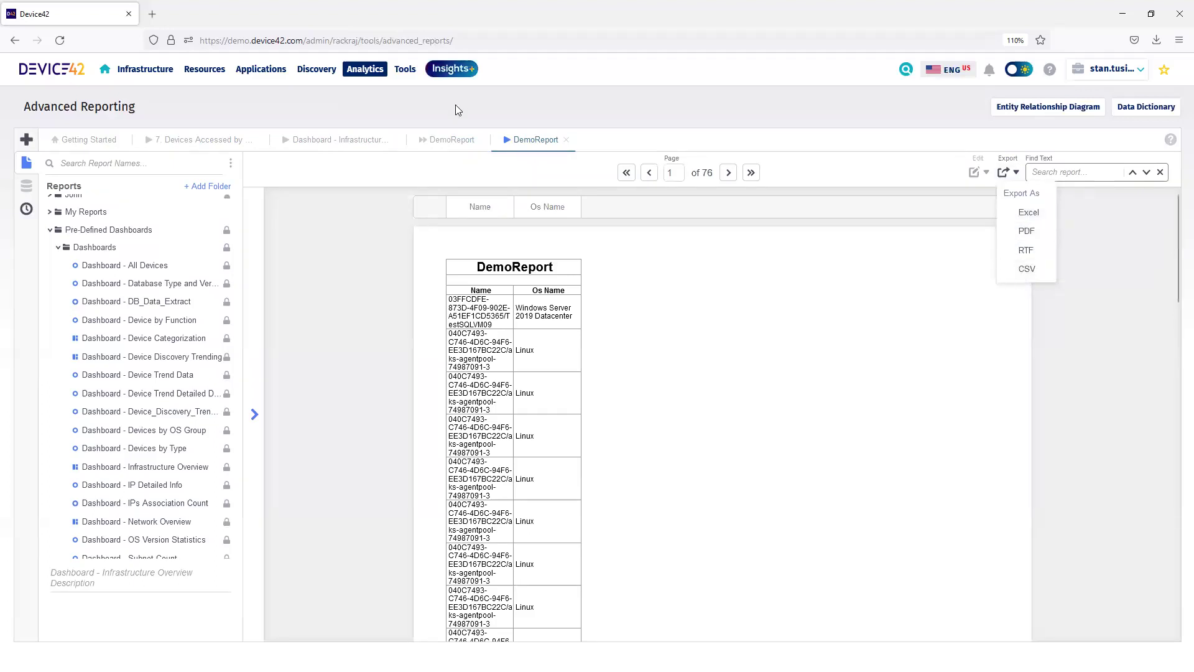
# Step: Open Tools > Saved DOQL Queries and view the Disc_Scores query's text and URL
pyautogui.moveTo(403, 78)
pyautogui.click(432, 151)
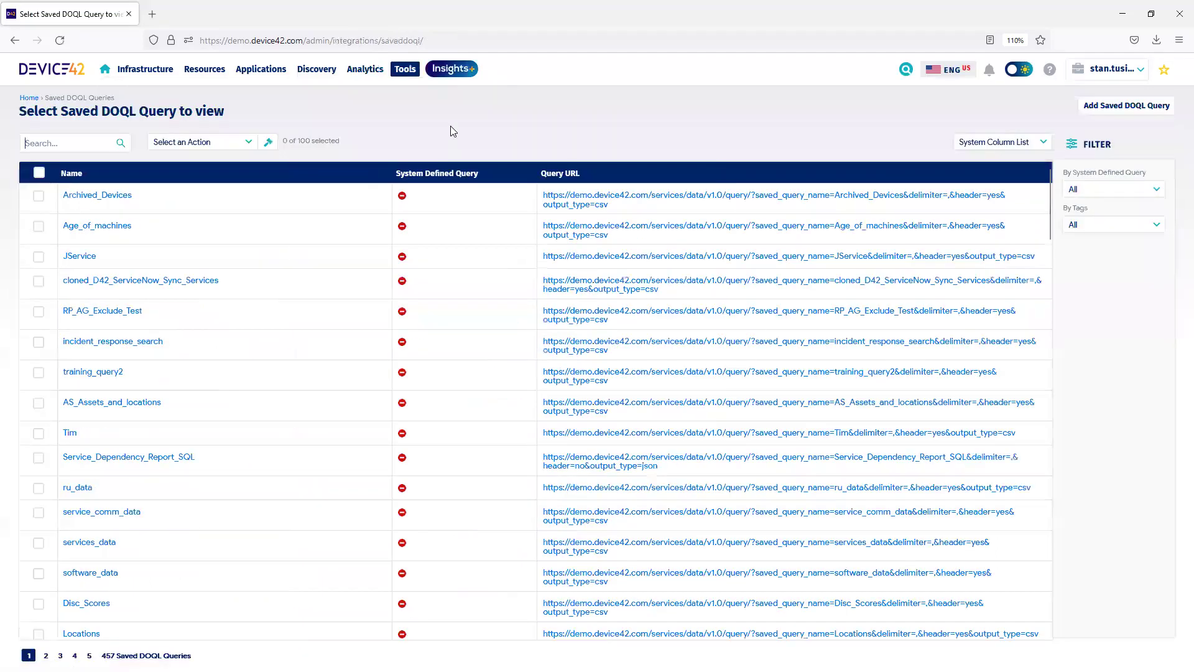
pyautogui.click(92, 608)
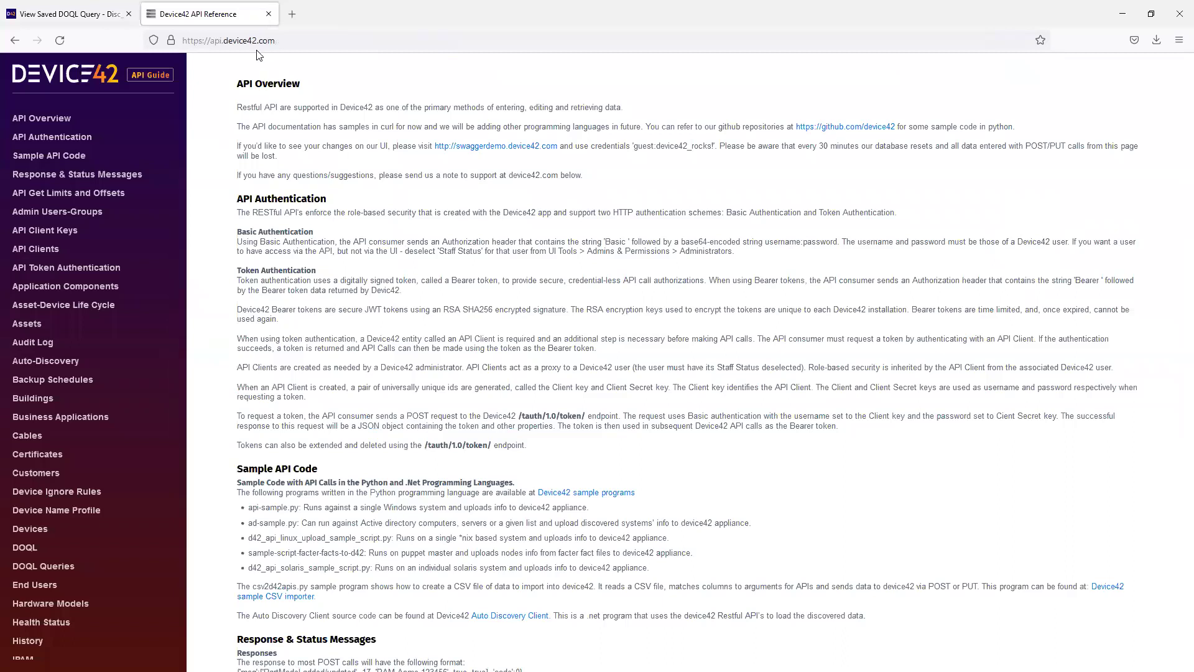
# Step: Select the api.device42.com address in the address bar, then deselect it
pyautogui.click(284, 40)
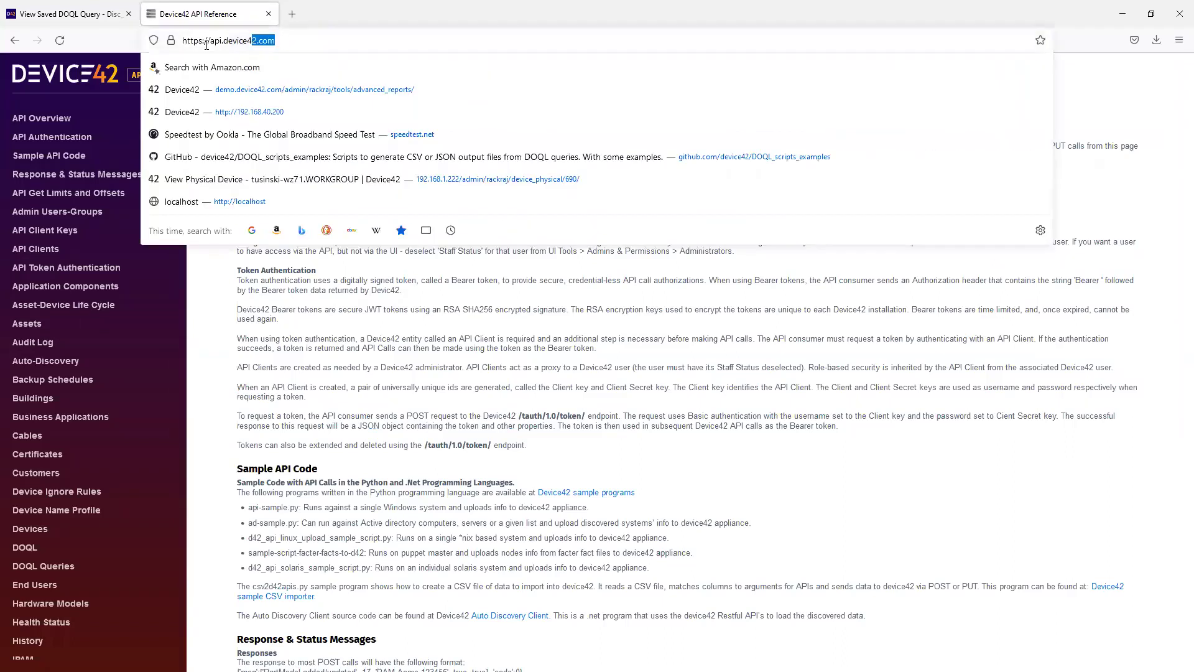
pyautogui.click(315, 39)
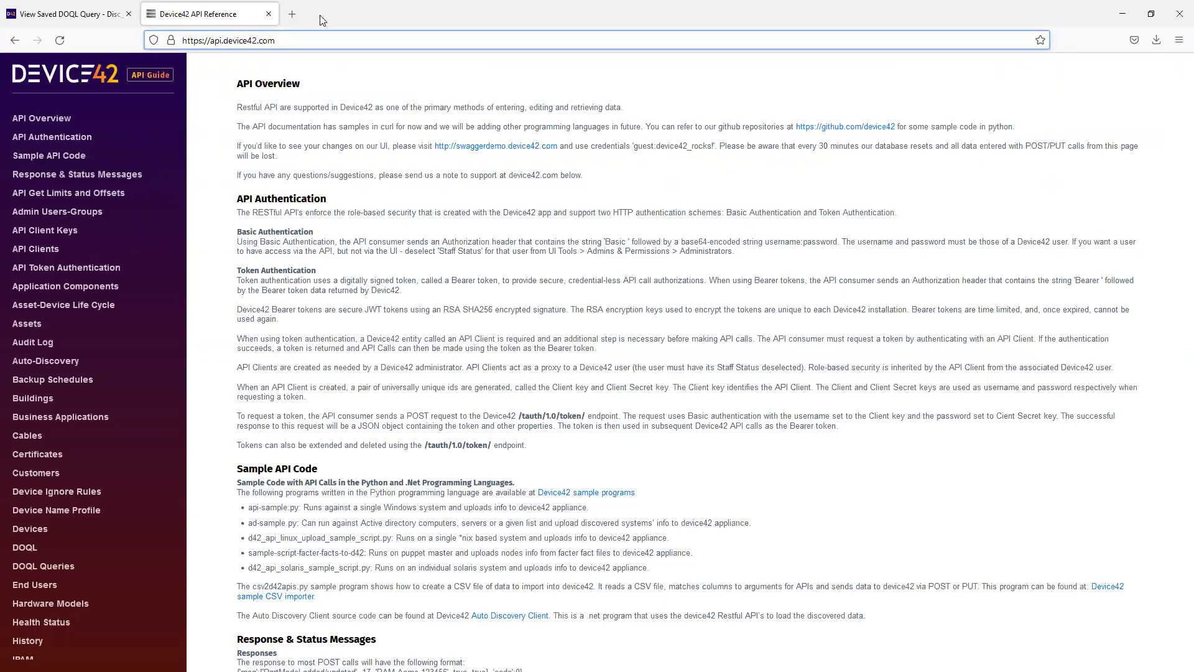